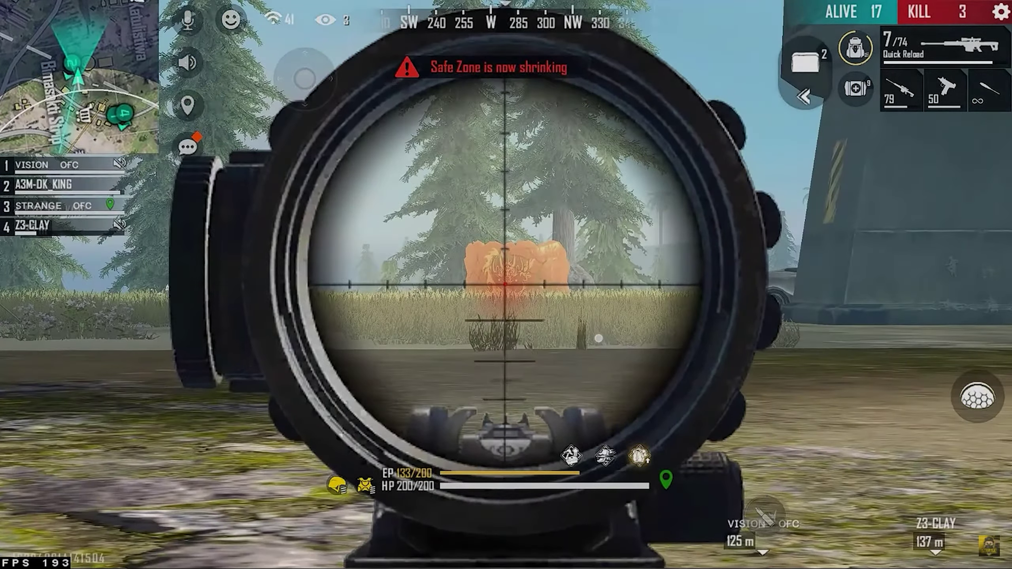
# Land a sniper kill for 6 kills, swap between pan and sniper with keys 4 and 1, then leave the match
pyautogui.click(506, 285)
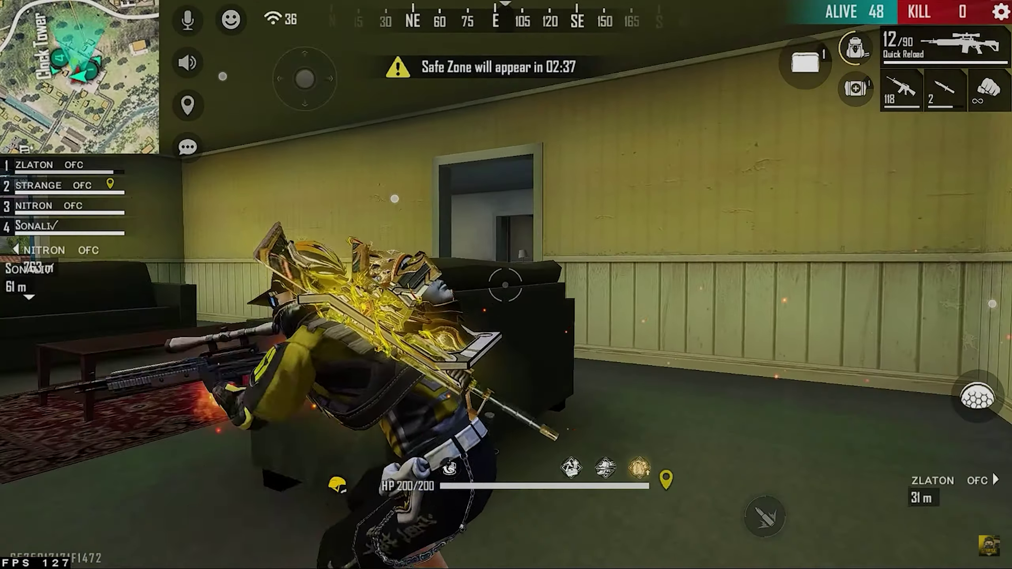
pyautogui.press('4')
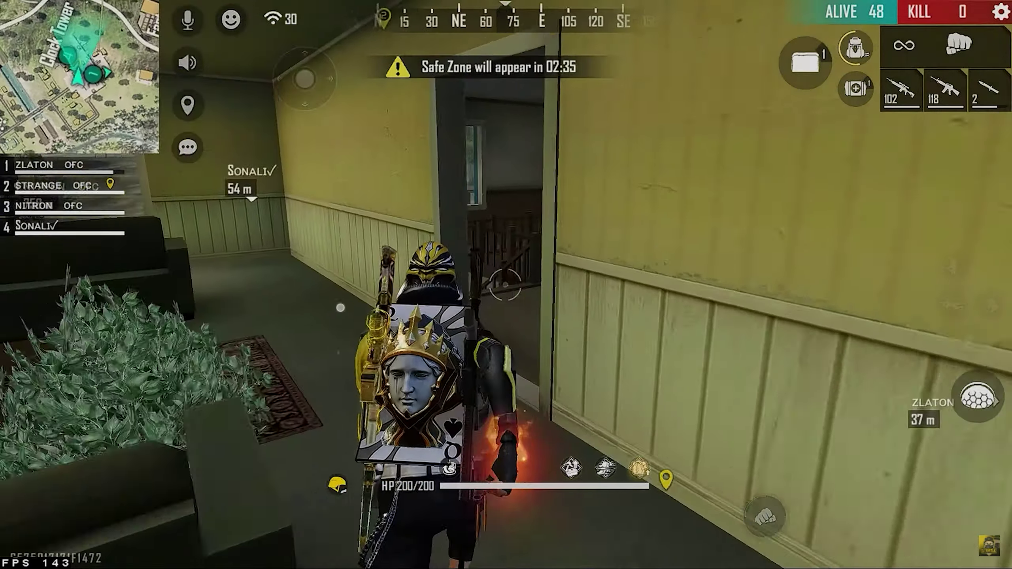
pyautogui.press('1')
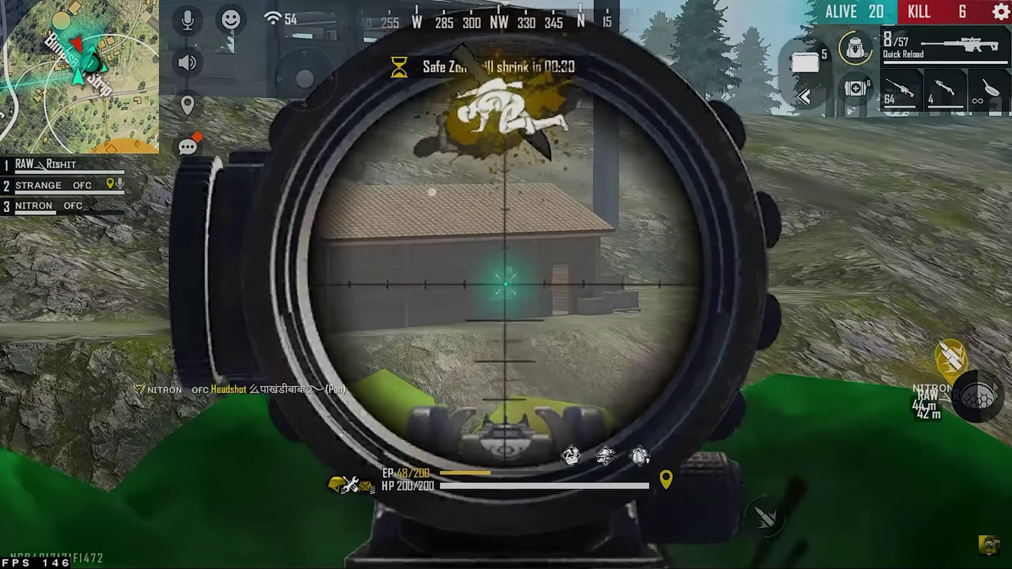
pyautogui.press('4')
pyautogui.press('1')
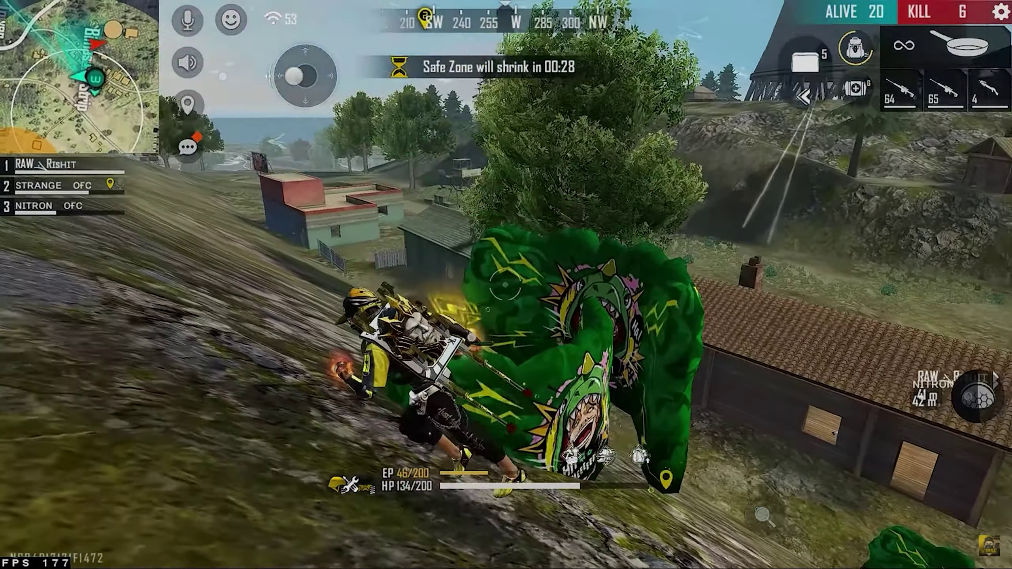
pyautogui.hotkey('alt', 'Tab')
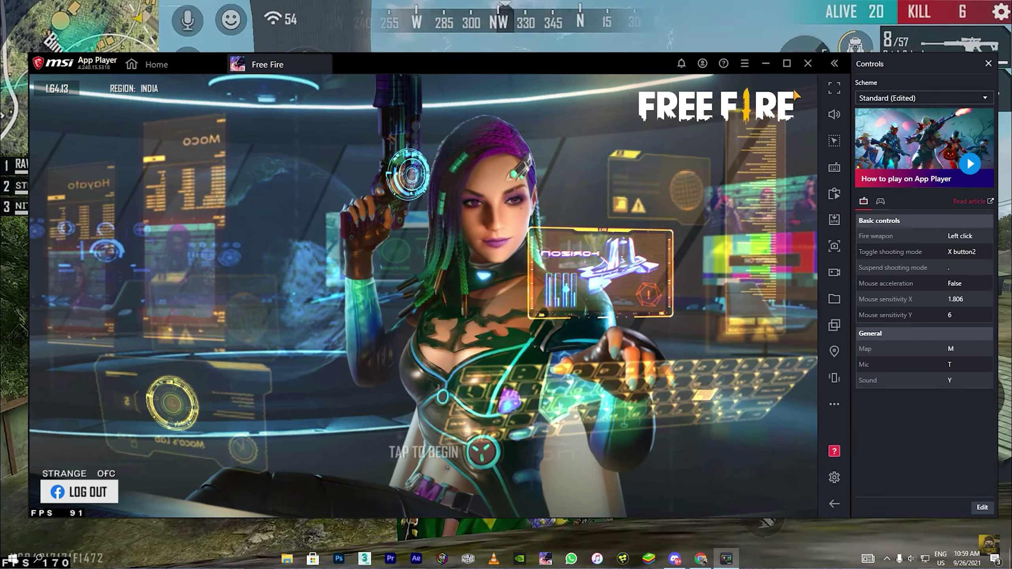
# Open App Player Settings and check the Display page, then the Engine page (Performance, OpenGL)
pyautogui.click(744, 64)
pyautogui.click(711, 81)
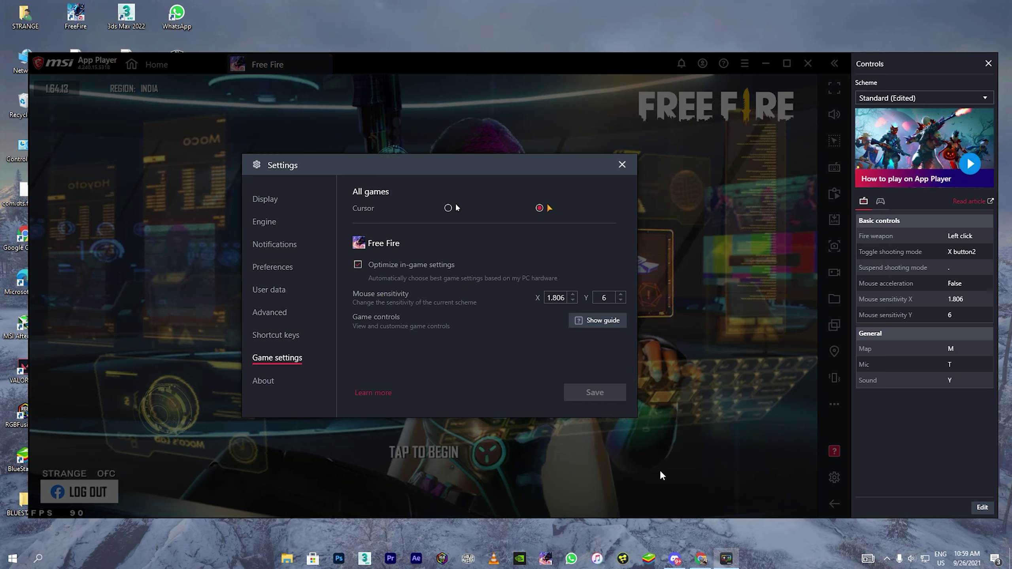
pyautogui.click(265, 199)
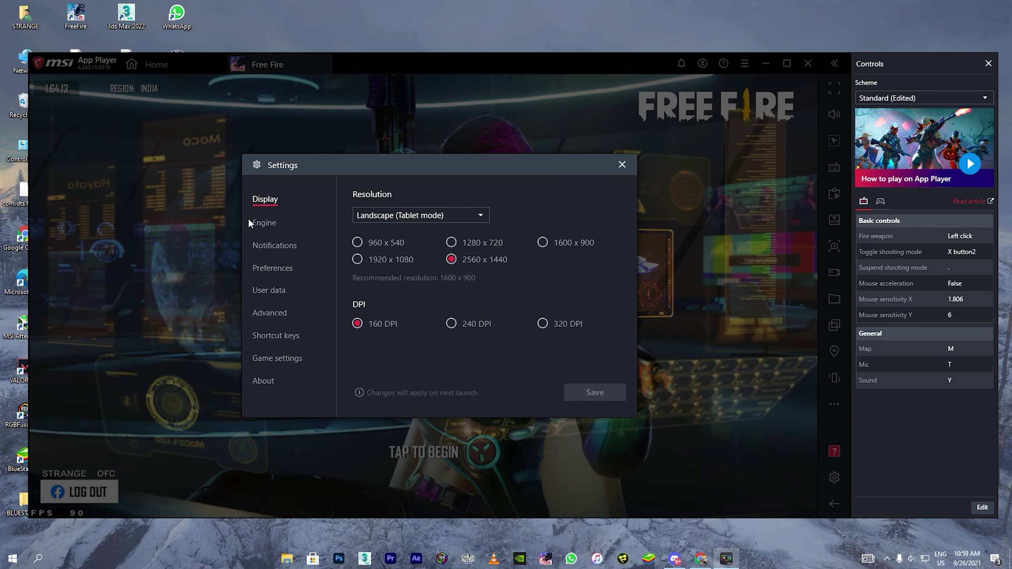
pyautogui.click(264, 224)
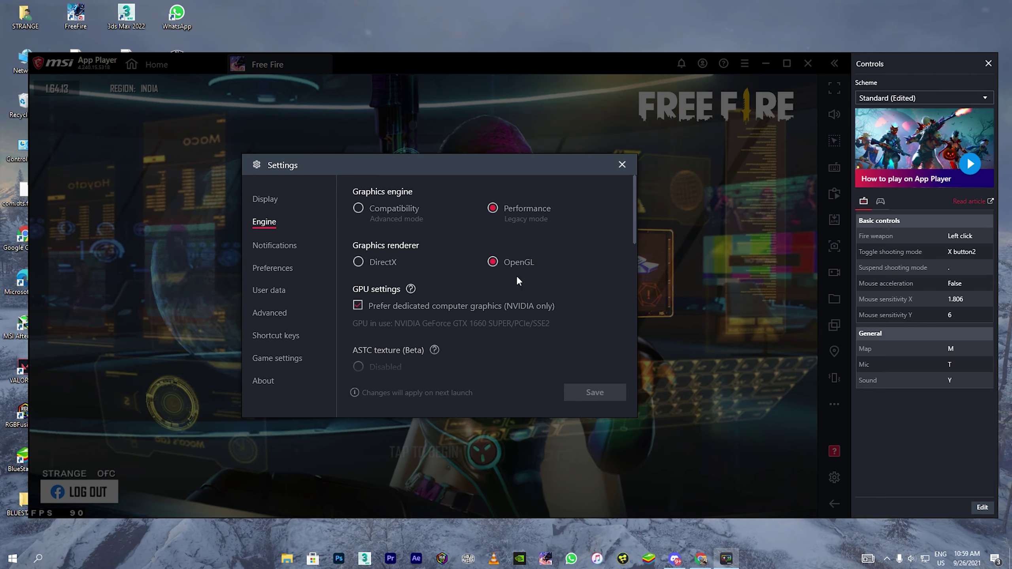
pyautogui.scroll(-1, 450, 294)
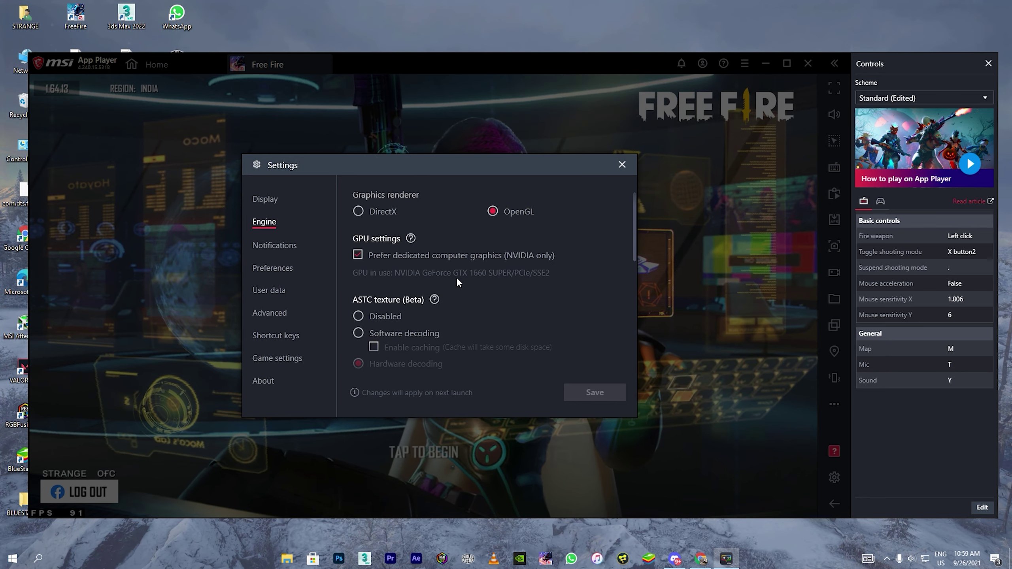
pyautogui.scroll(-1, 450, 293)
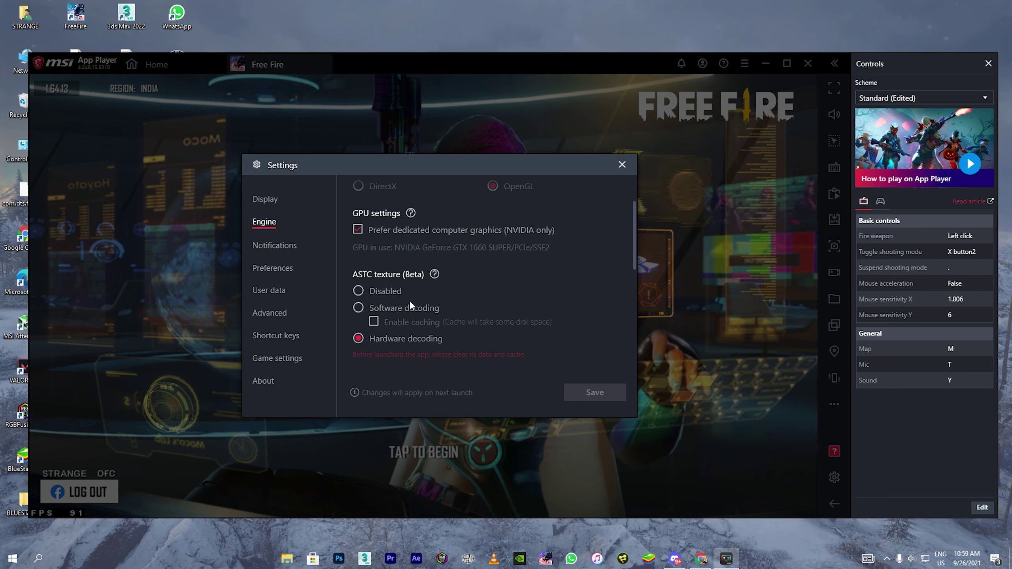
pyautogui.scroll(-2, 410, 300)
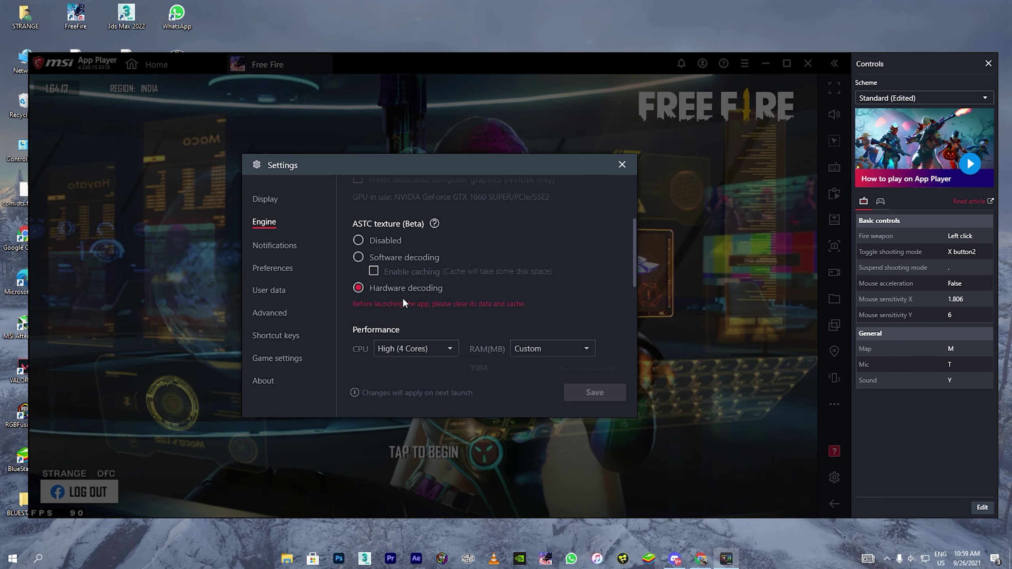
pyautogui.scroll(-2, 445, 280)
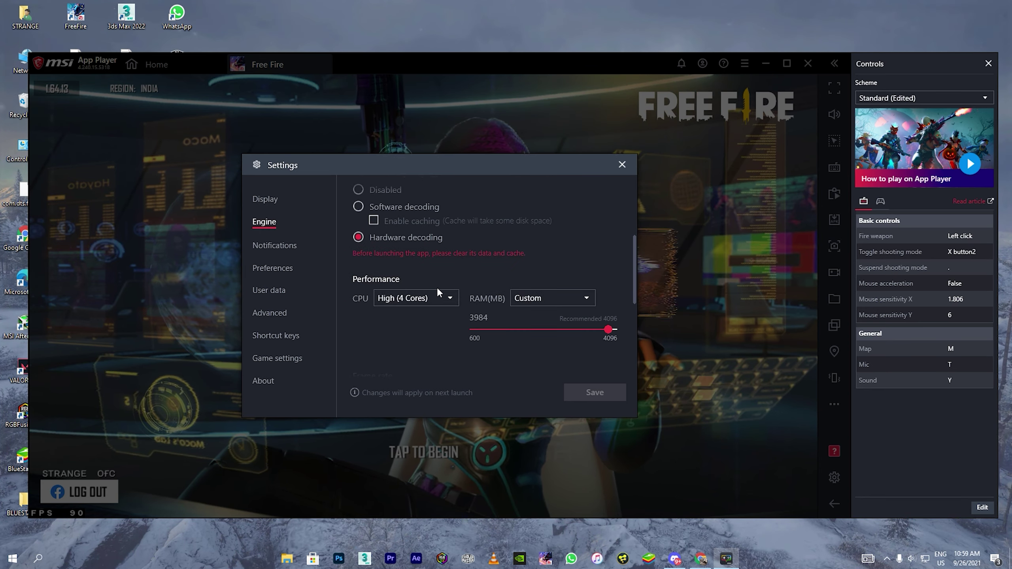
pyautogui.scroll(2, 426, 290)
pyautogui.scroll(-2, 410, 308)
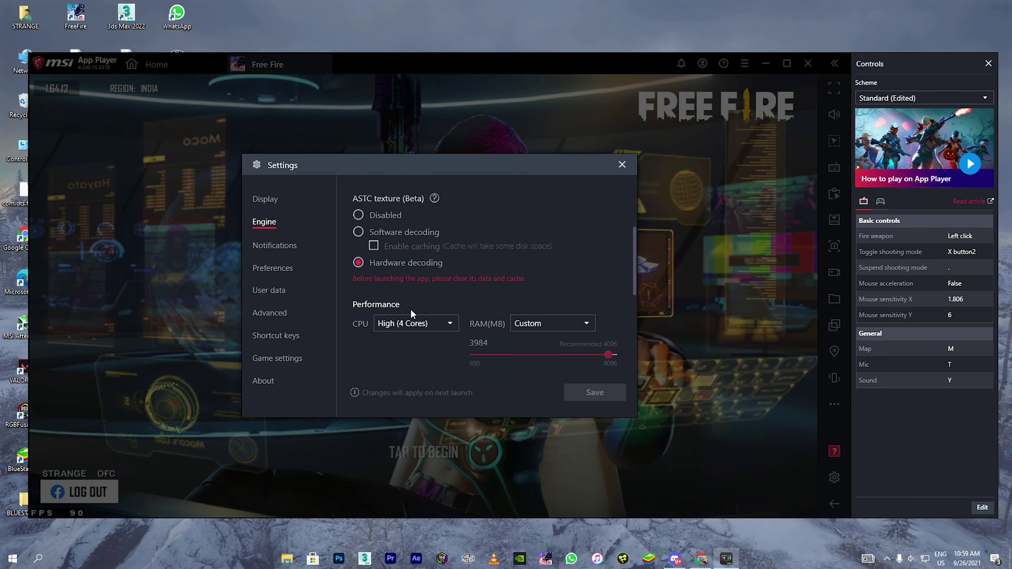
pyautogui.scroll(-1, 378, 318)
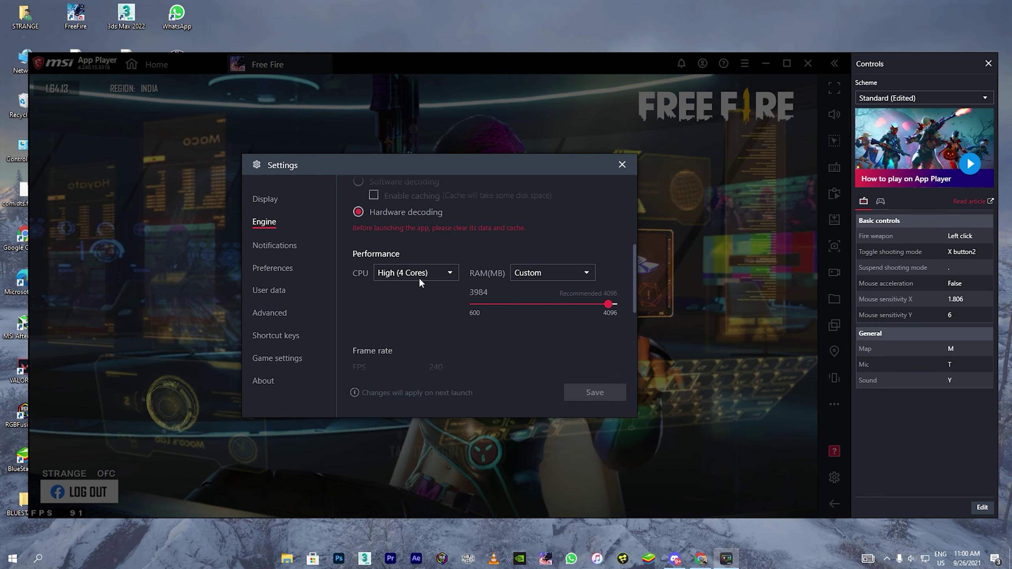
pyautogui.scroll(-1, 460, 284)
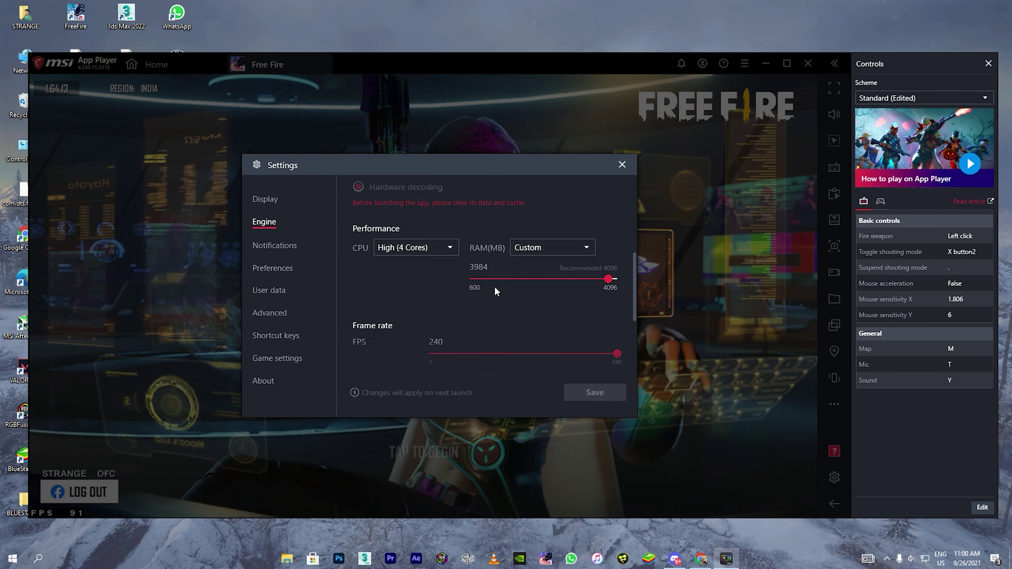
pyautogui.scroll(-1, 532, 285)
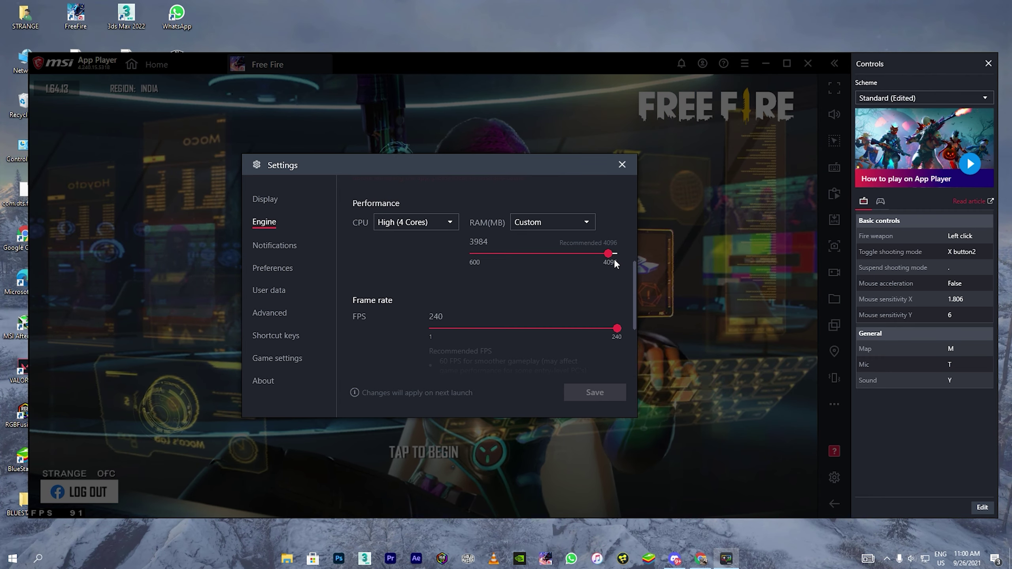
pyautogui.scroll(-3, 490, 296)
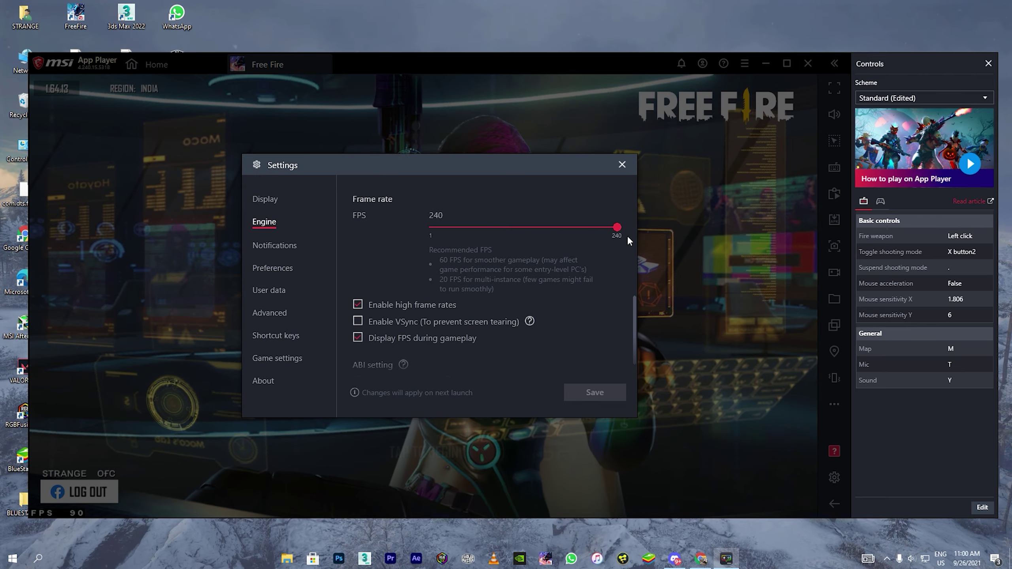
pyautogui.scroll(-1, 436, 356)
pyautogui.scroll(-1, 425, 320)
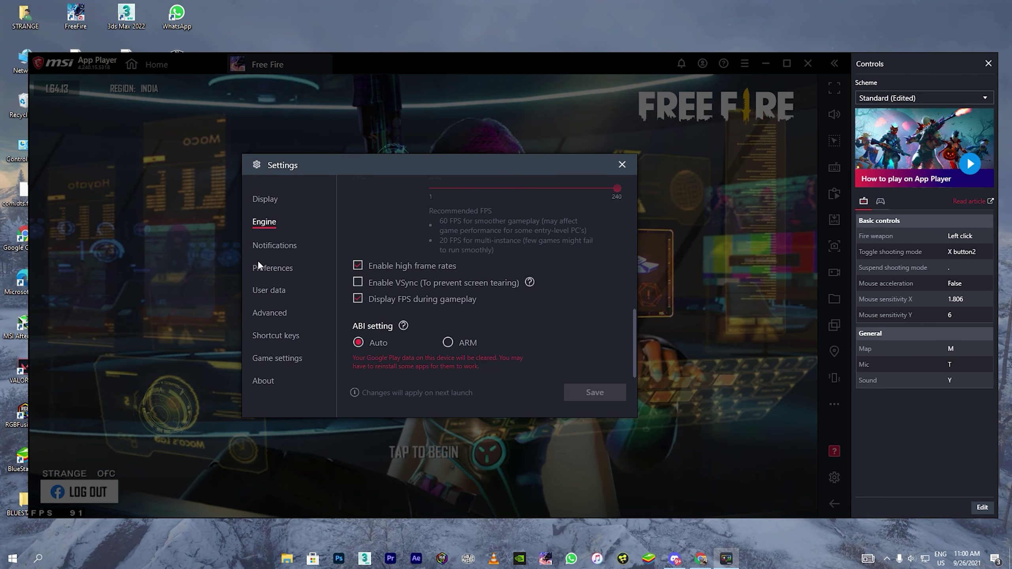
# Review the Notifications settings and scroll through the general Preferences
pyautogui.click(284, 251)
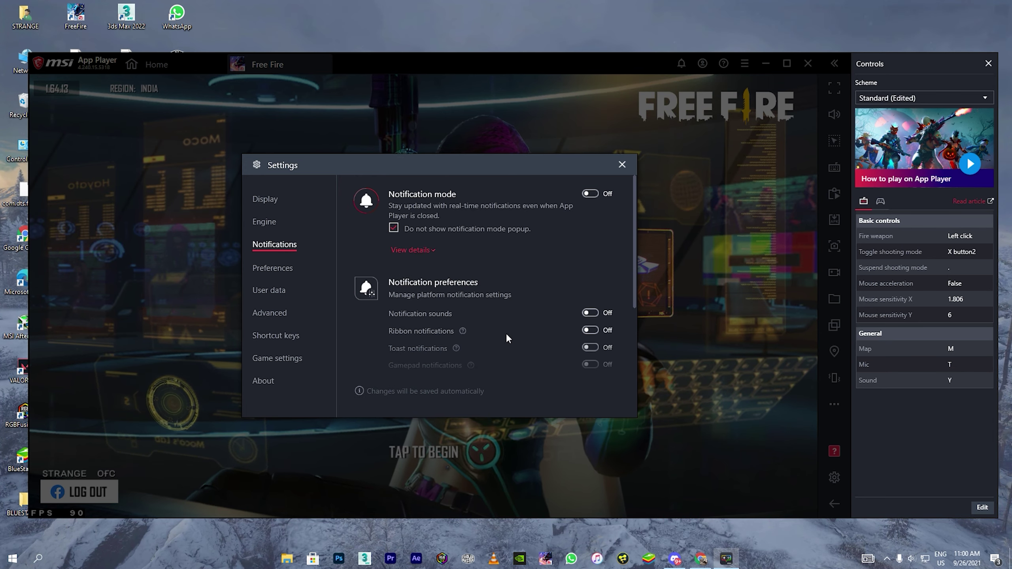
pyautogui.scroll(-4, 506, 333)
pyautogui.click(274, 266)
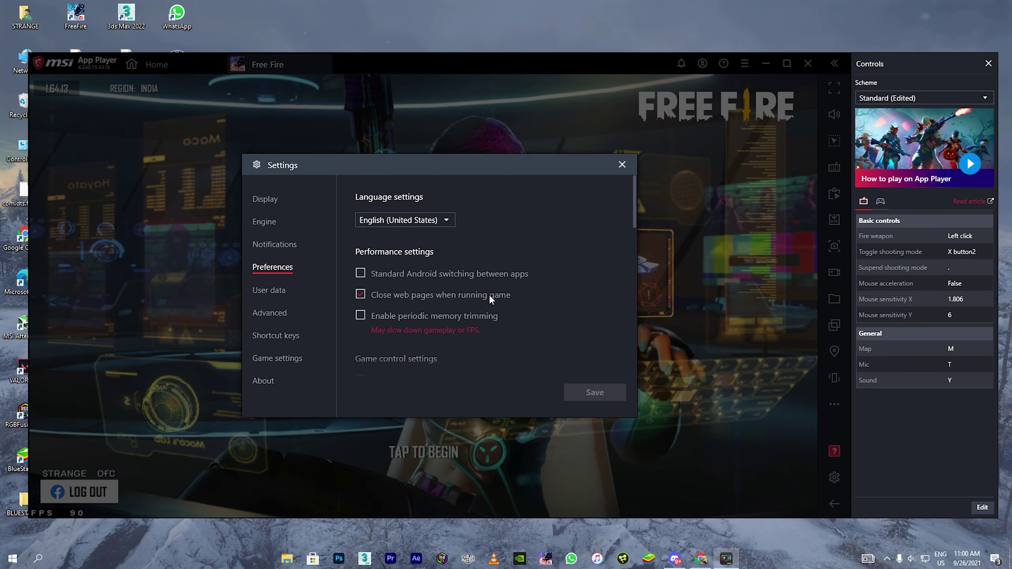
pyautogui.scroll(-5, 431, 291)
pyautogui.scroll(-4, 431, 287)
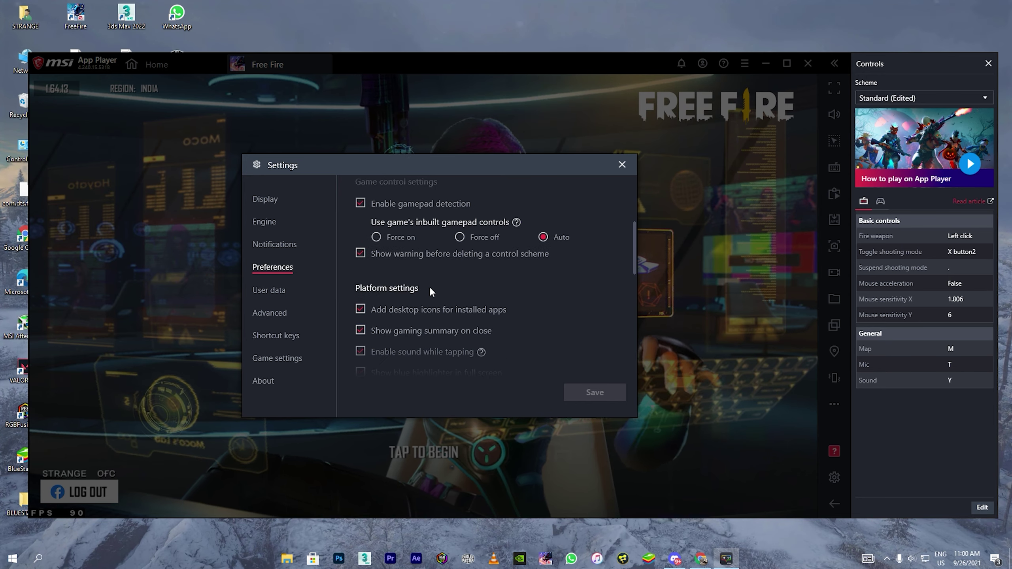
pyautogui.scroll(-9, 430, 291)
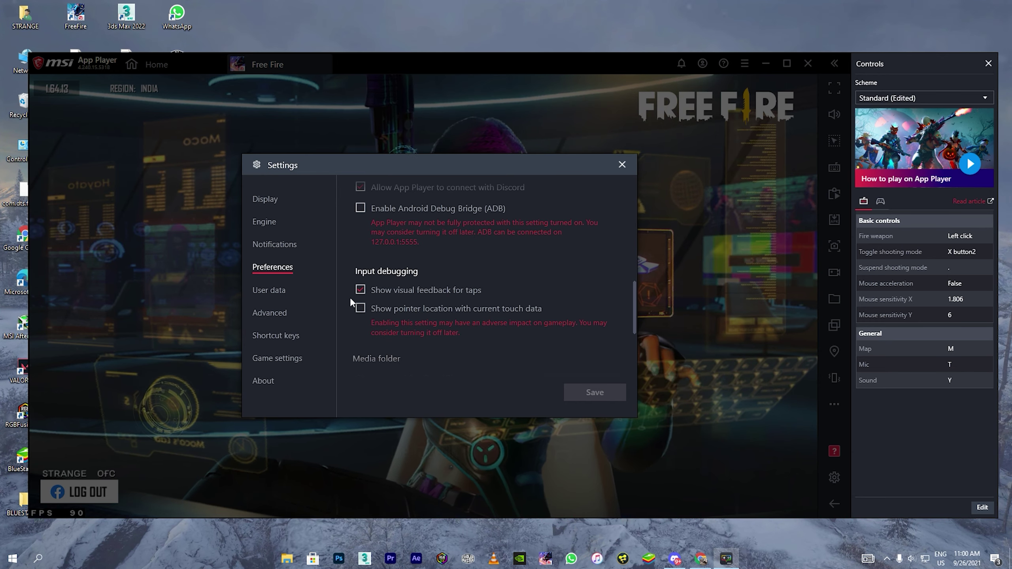
# Look over the User data, Advanced, Shortcut keys and Free Fire game settings pages
pyautogui.click(270, 290)
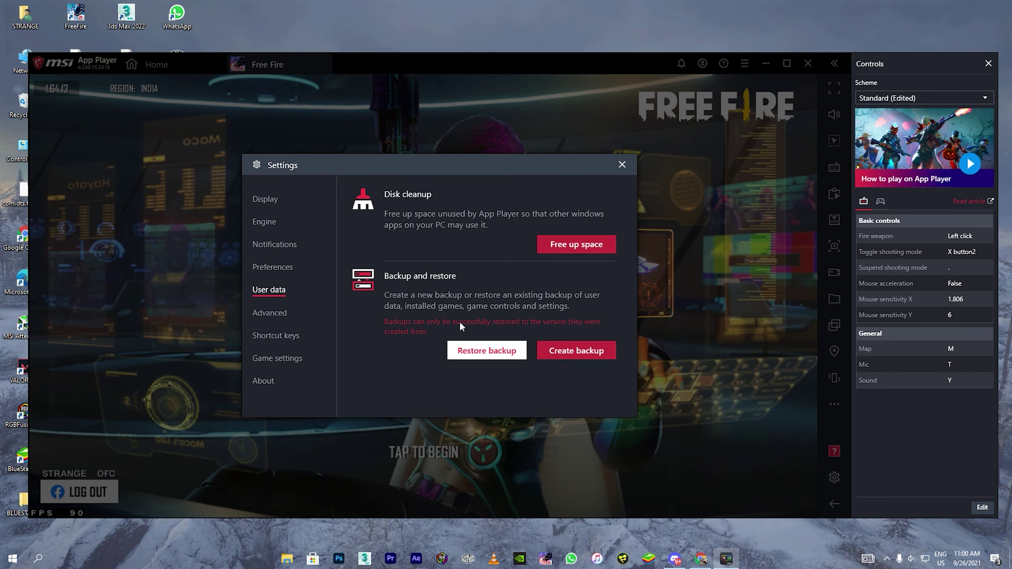
pyautogui.click(267, 312)
pyautogui.scroll(-1, 423, 286)
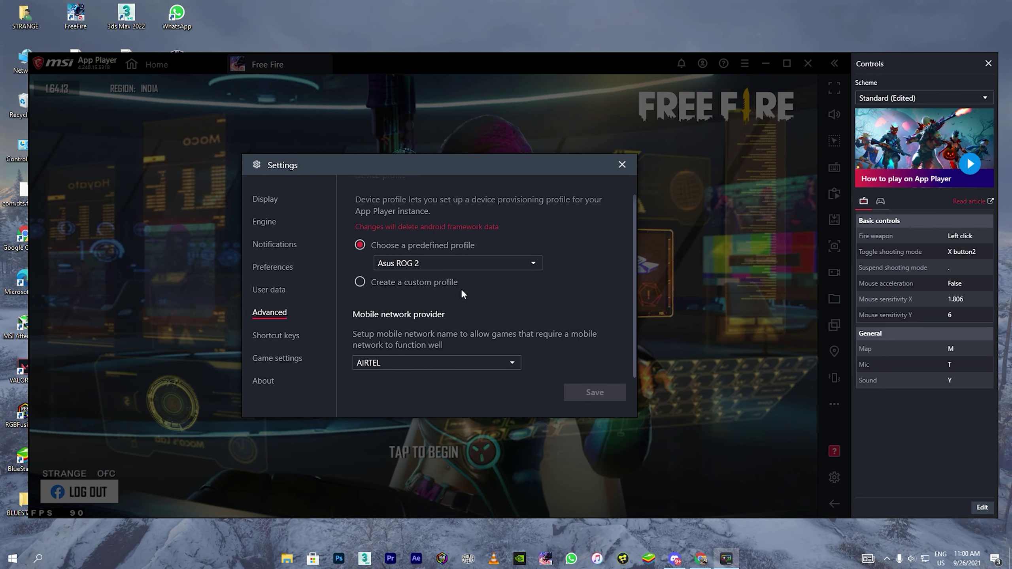
pyautogui.click(275, 335)
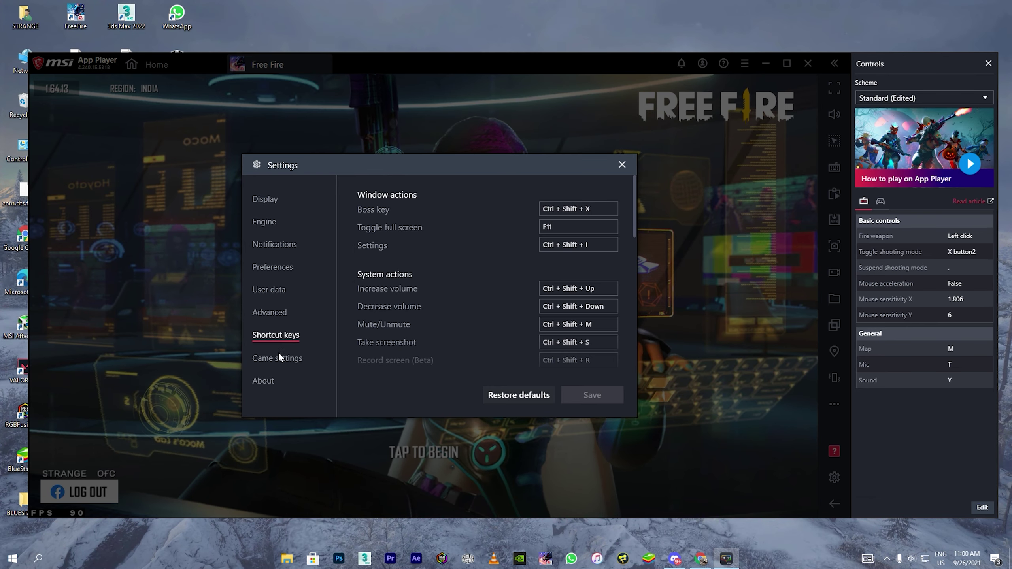
pyautogui.click(277, 357)
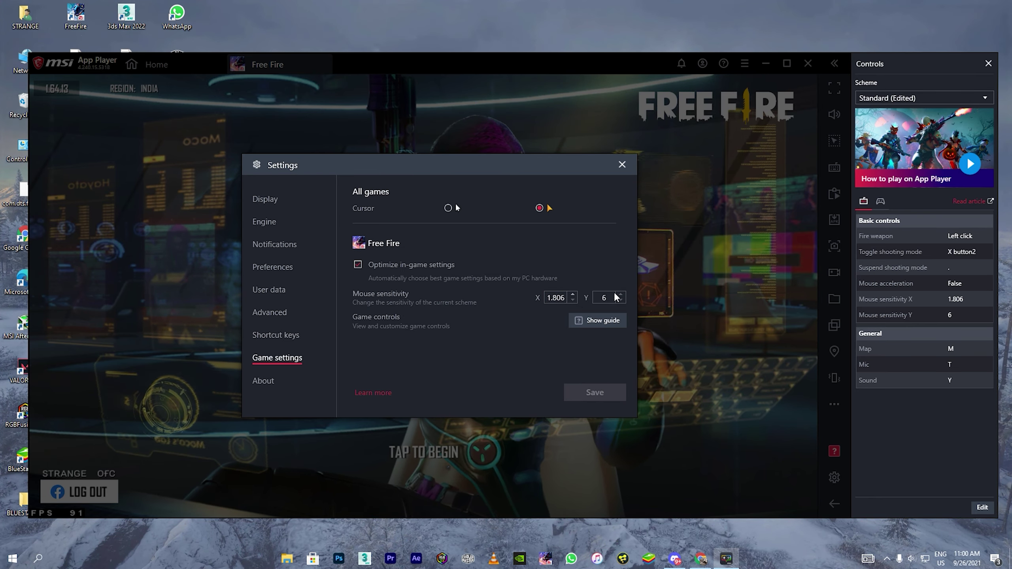
# On the About page, confirm the player is up to date, then close Settings
pyautogui.click(263, 381)
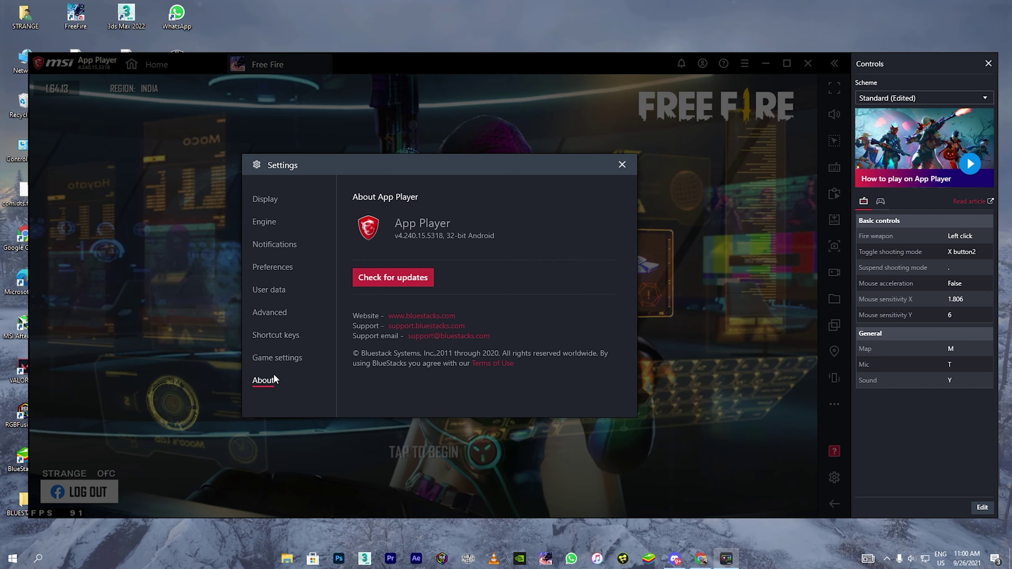
pyautogui.click(385, 276)
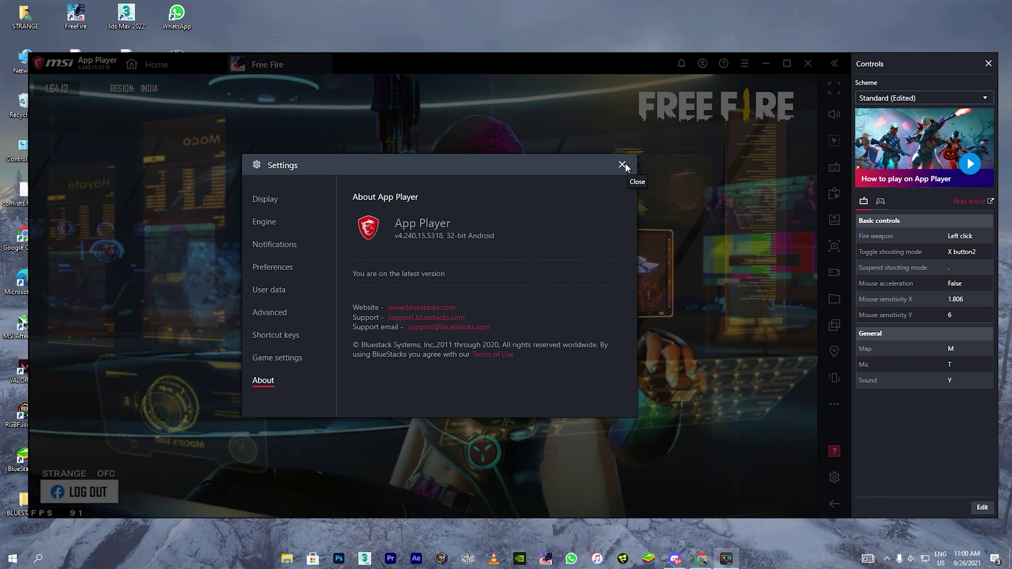
pyautogui.click(624, 166)
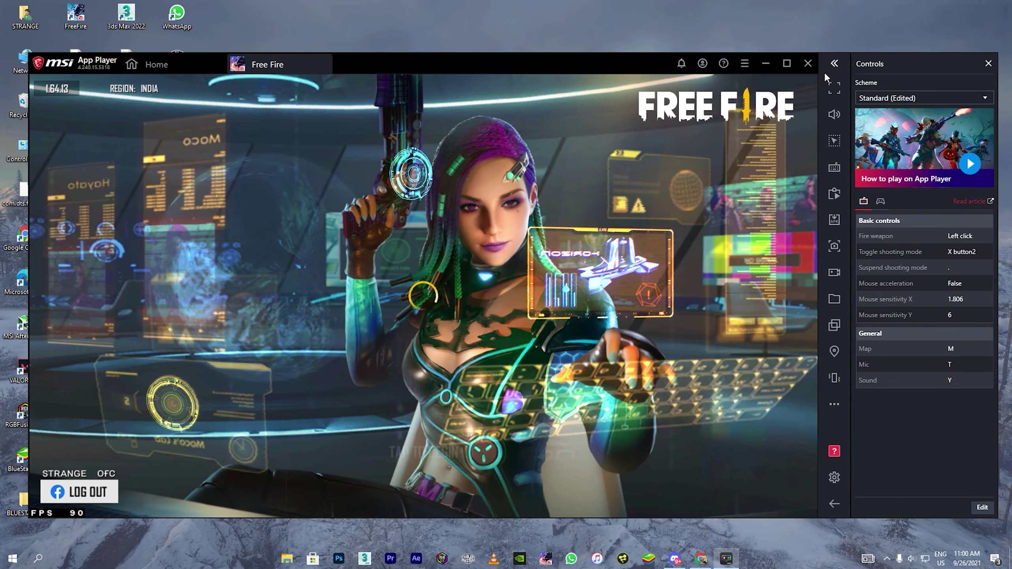
# Switch the player to full screen and dismiss the Amber Megacypher and other lobby popups
pyautogui.click(834, 88)
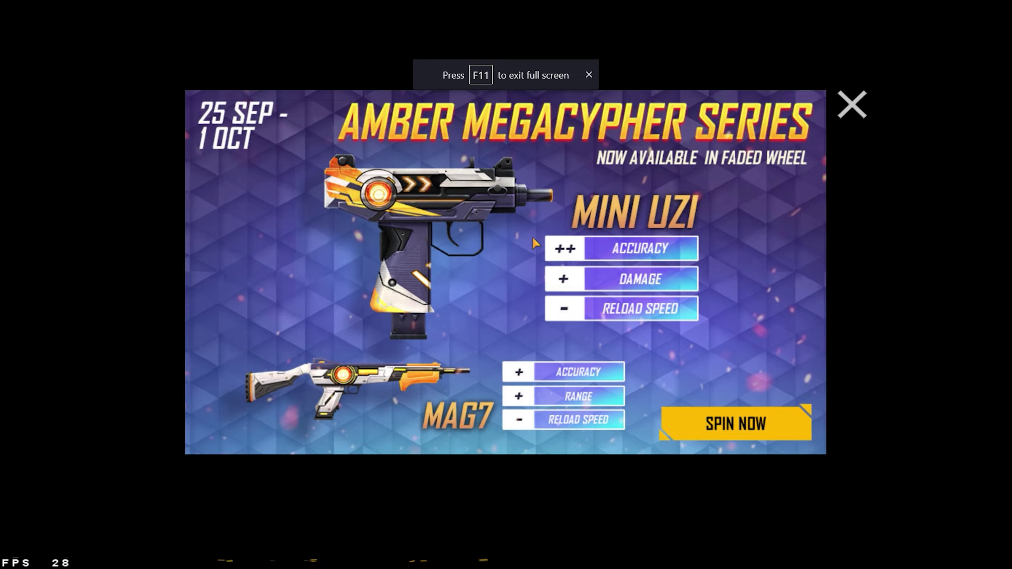
pyautogui.click(861, 91)
pyautogui.click(860, 86)
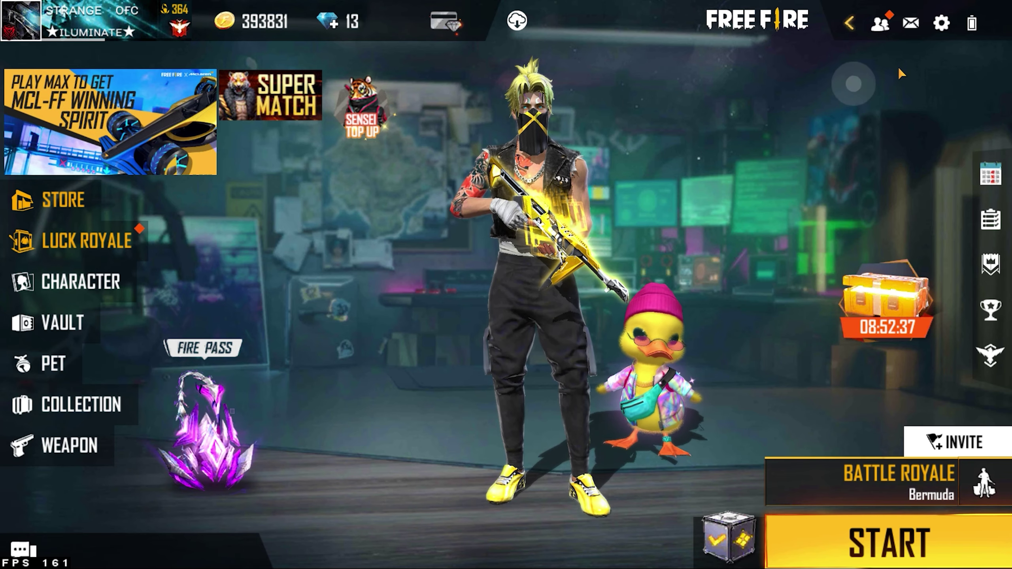
# Open Free Fire's Controls settings and launch the CUSTOM HUD layout editor
pyautogui.click(940, 24)
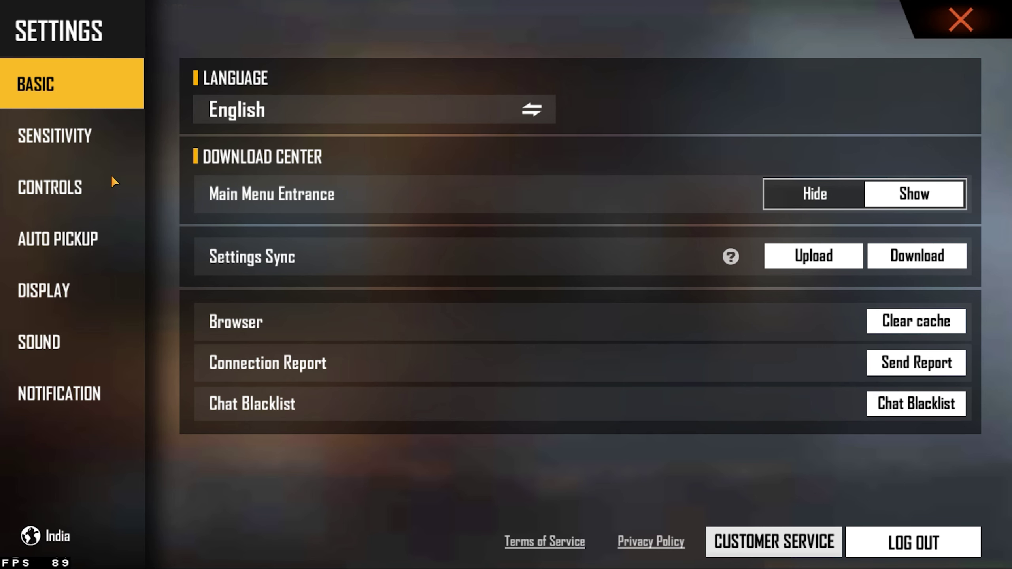
pyautogui.click(80, 195)
pyautogui.click(873, 542)
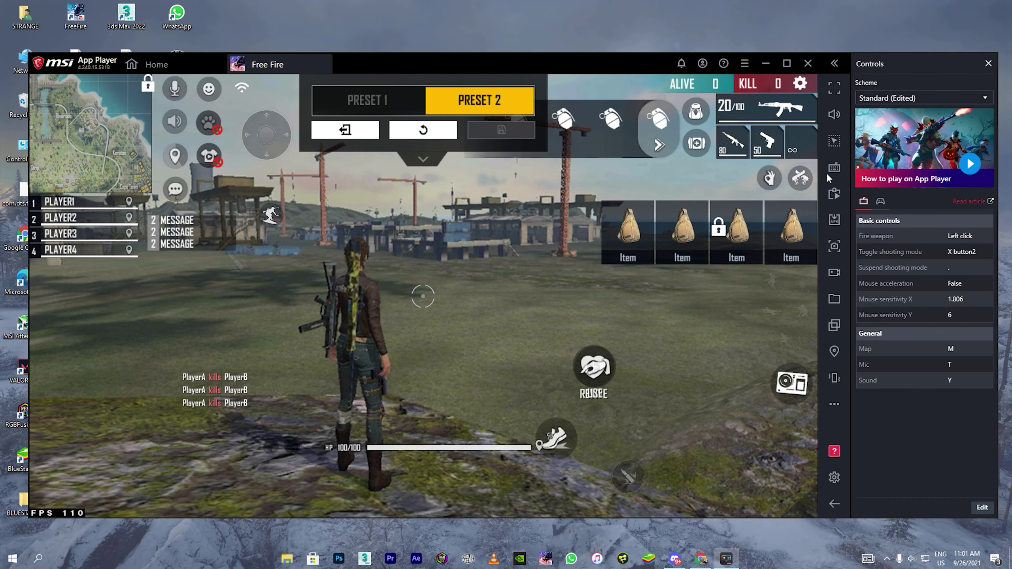
# Open the advanced controls editor and the aim control's Pan settings (sensitivity X 1.806, Y 6)
pyautogui.click(834, 169)
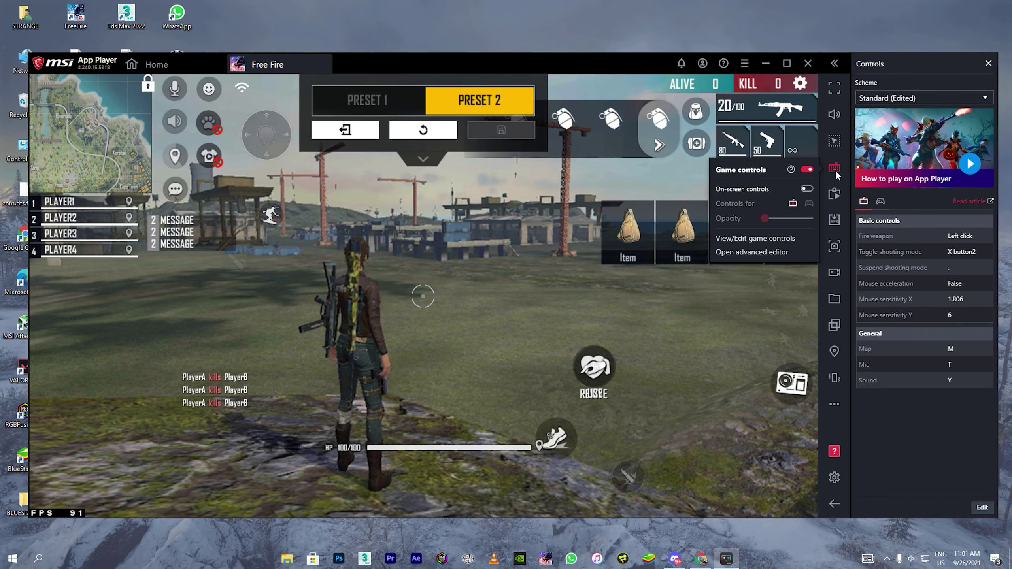
pyautogui.click(749, 250)
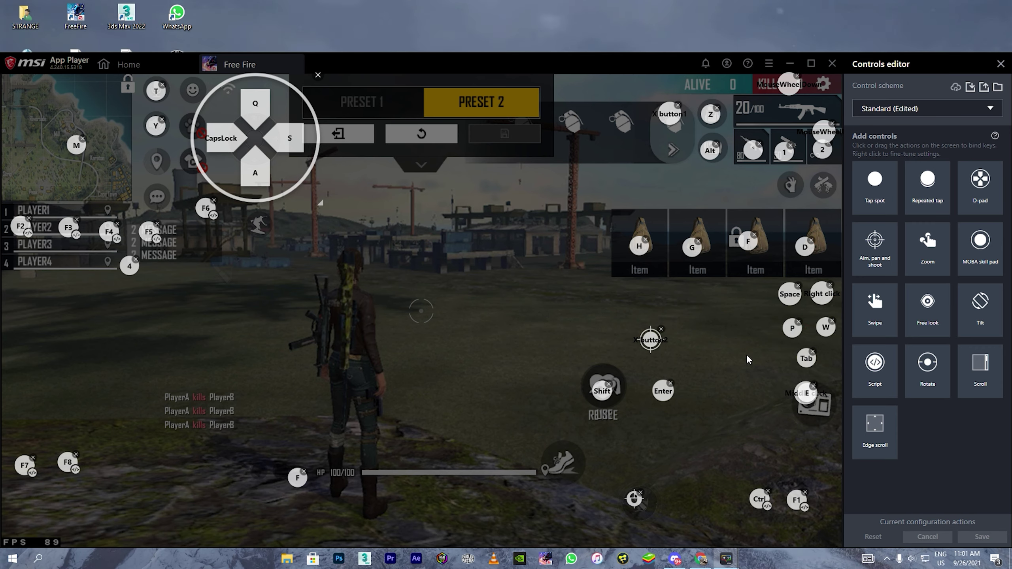
pyautogui.rightClick(659, 342)
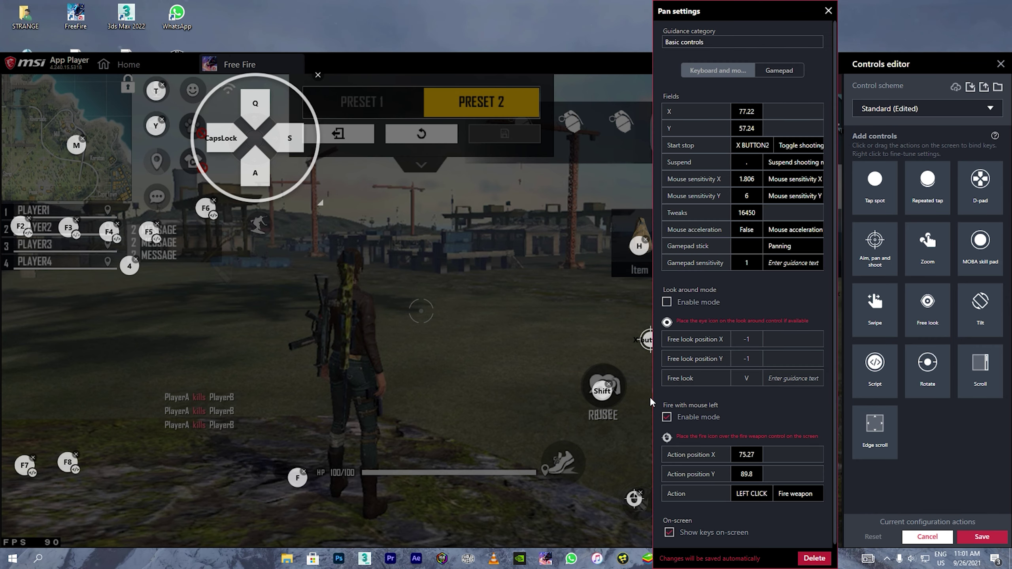